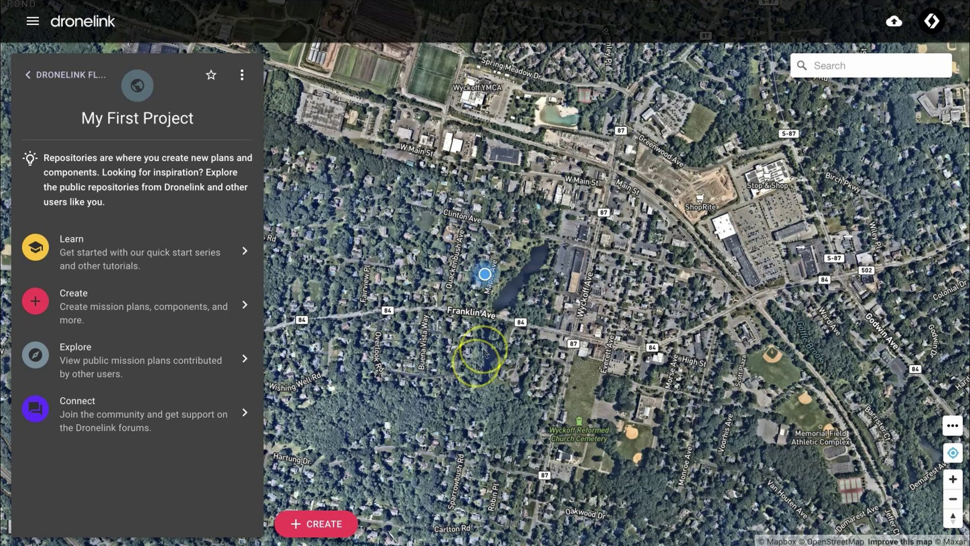
Open the Create dialog for a new plan in the My First Project repository
left_click(339, 526)
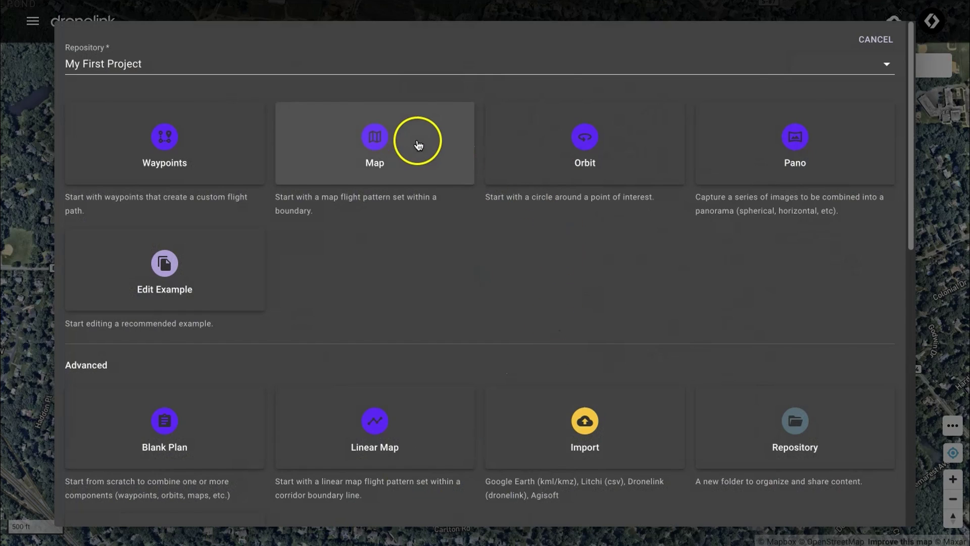
Start a Map plan at the 500 Union Avenue search result with takeoff in the parking lot
left_click(419, 145)
left_click(859, 70)
type("500 Union Avenue, Wanaque, New Jersey 07420, United States")
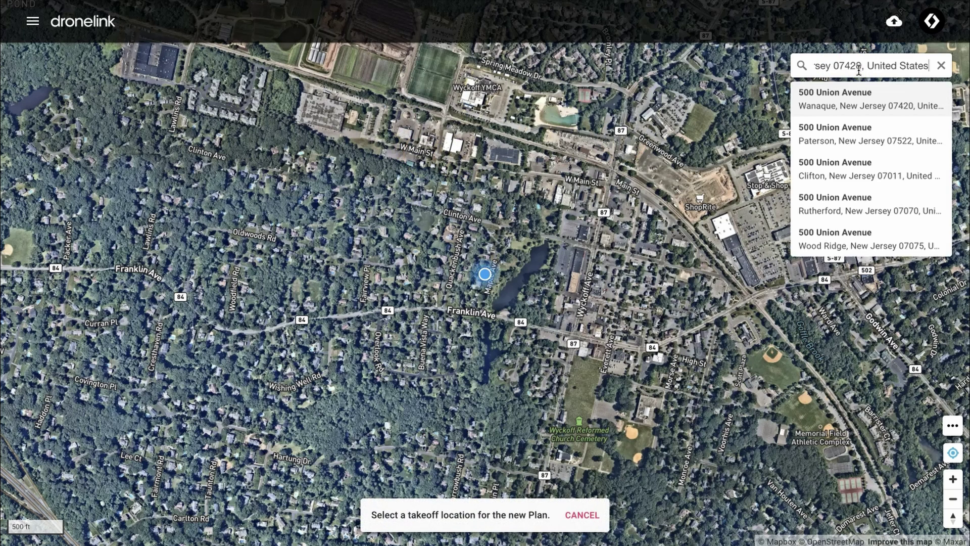
left_click(854, 94)
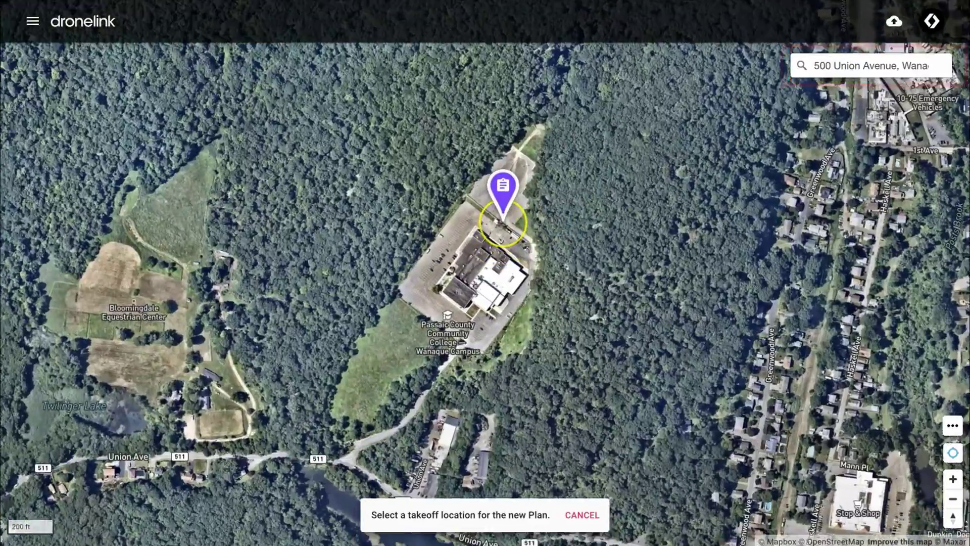
scroll(493, 243, "up", 3)
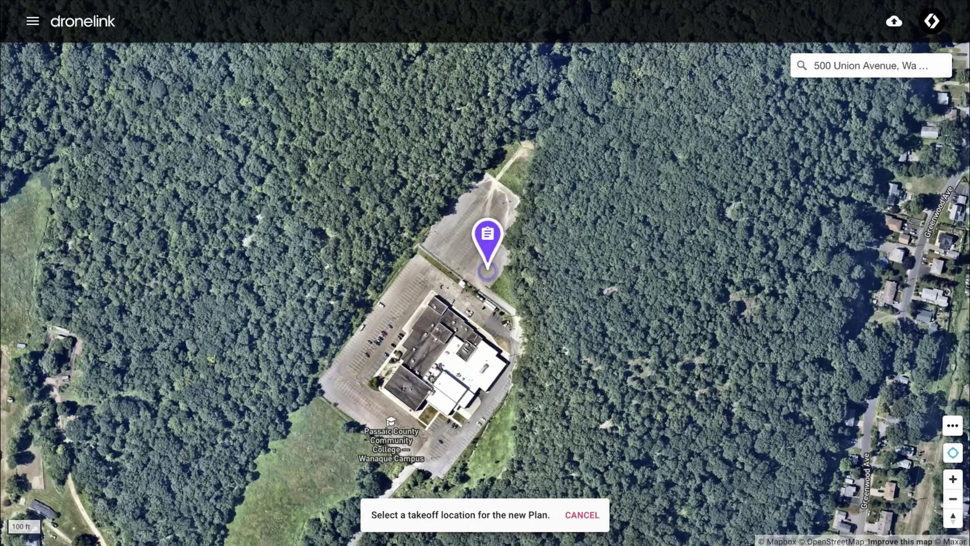
left_click(478, 240)
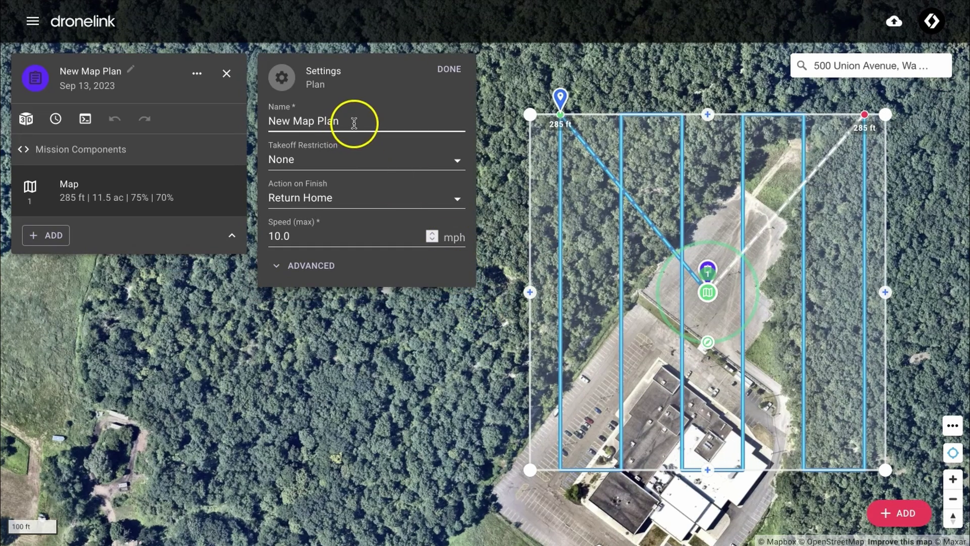
Rename the plan to 'College Map' and set its maximum speed to 15 mph
triple_click(348, 123)
type("College Map")
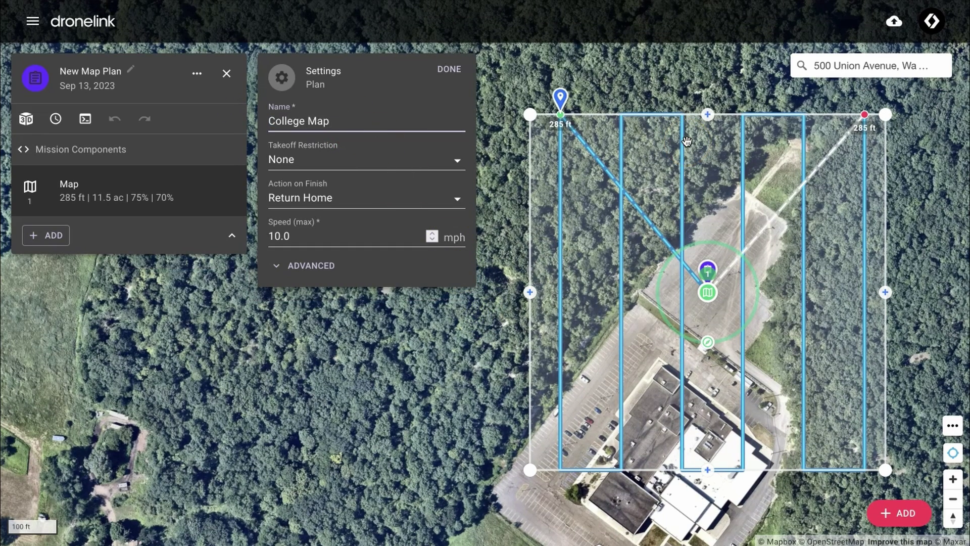
key("Tab")
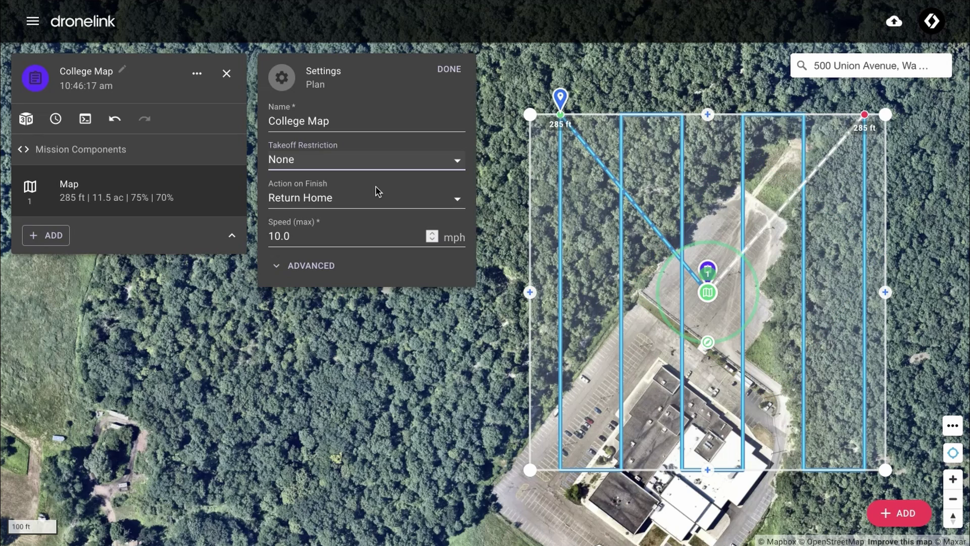
key("Tab")
key("Tab")
type("15")
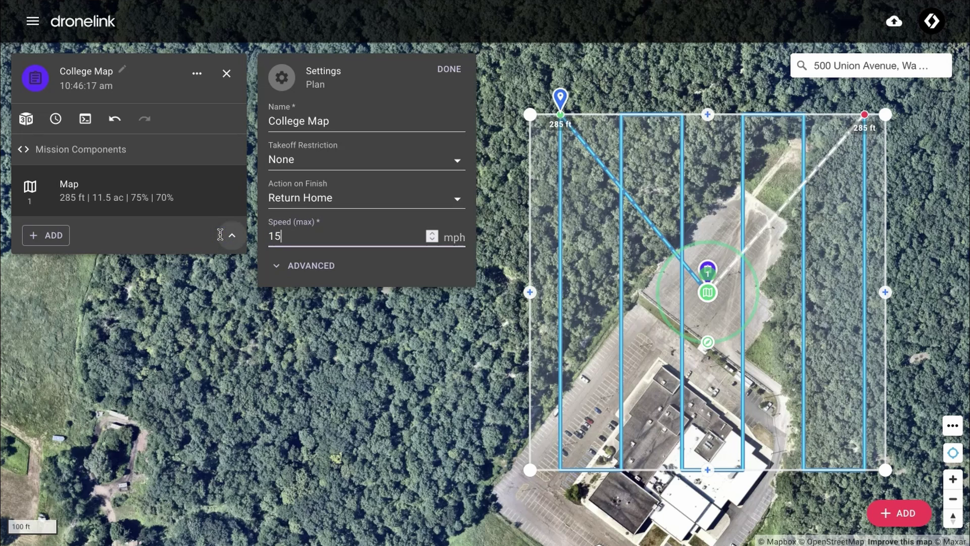
key("Tab")
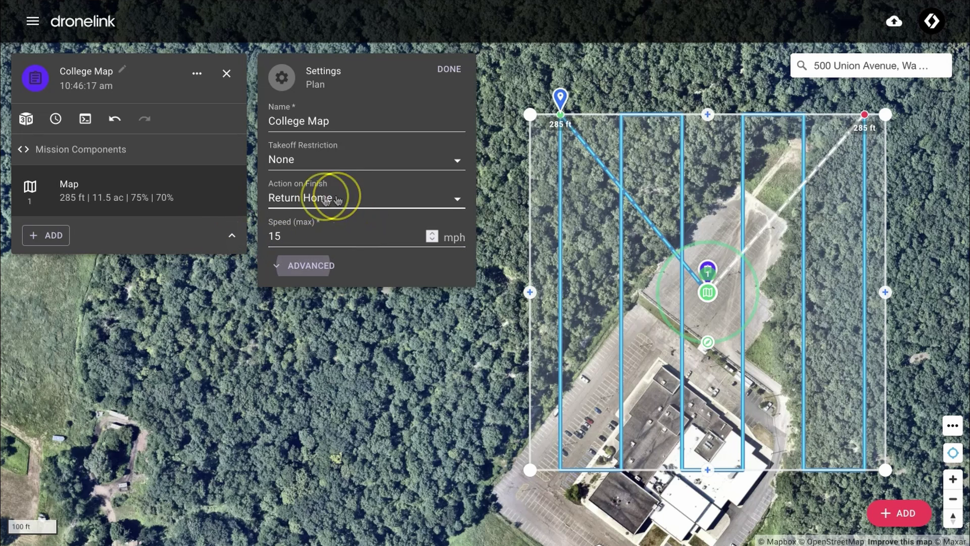
left_click(449, 70)
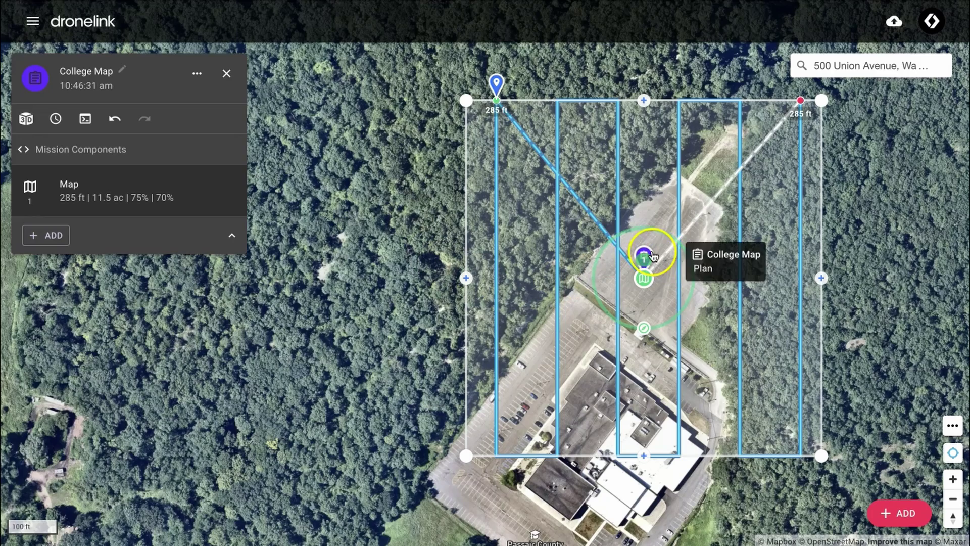
Shift the takeoff point, pull the boundary corners onto the upper lot, and rotate the flight lines
scroll(654, 257, "up", 1)
left_click_drag(650, 258, 618, 285)
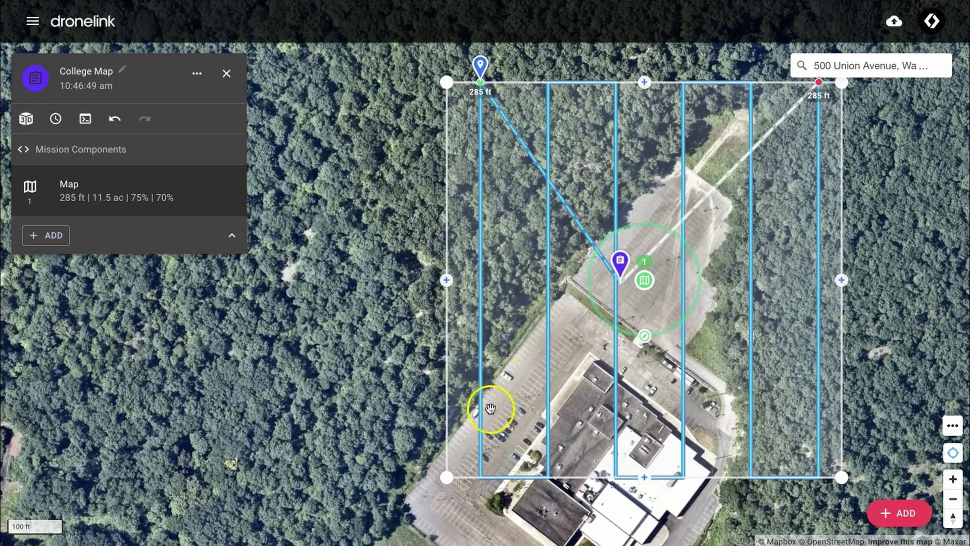
left_click_drag(443, 483, 546, 201)
left_click_drag(374, 268, 293, 218)
left_click_drag(600, 126, 584, 237)
left_click(592, 520)
left_click_drag(592, 526, 482, 449)
left_click_drag(461, 329, 438, 318)
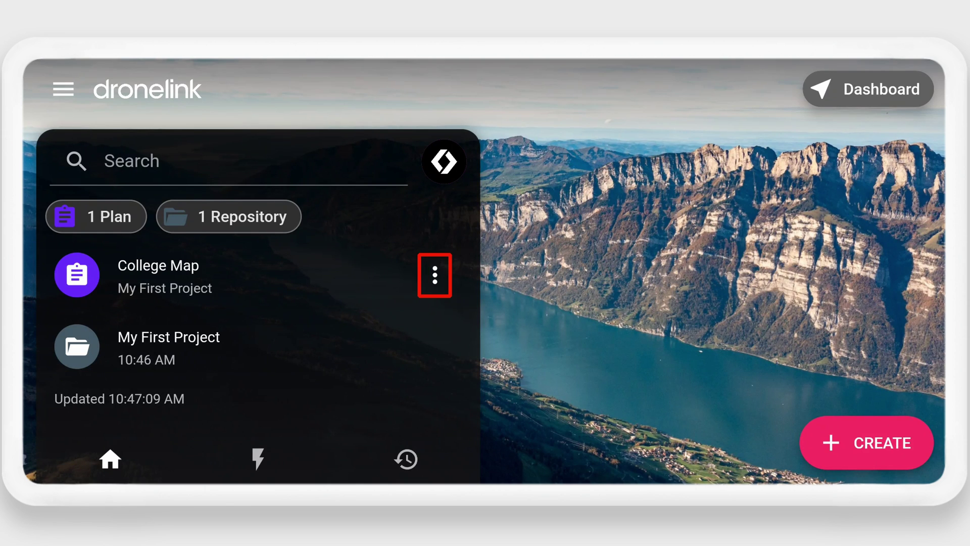
Reopen College Map for editing and drag out a new boundary corner, making the area 3.5 acres
left_click(435, 275)
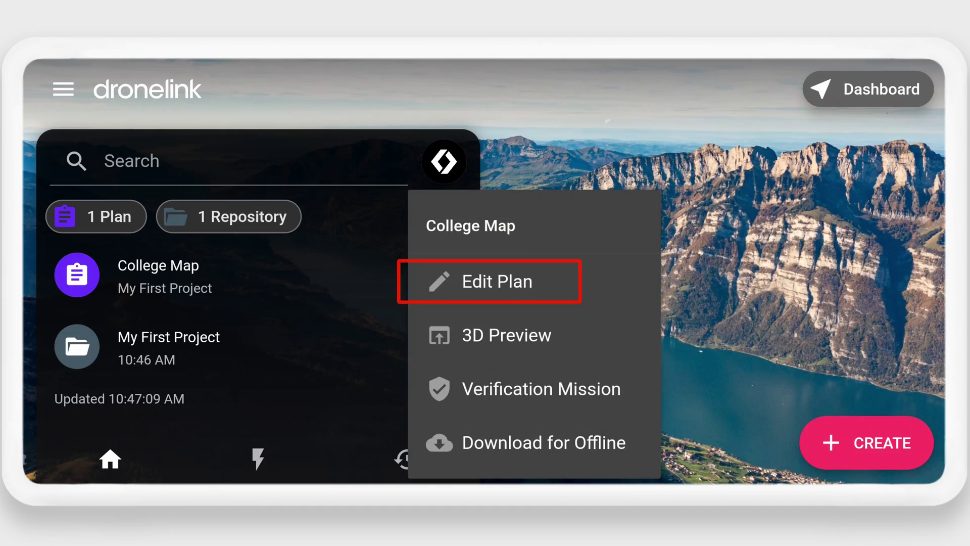
left_click(513, 275)
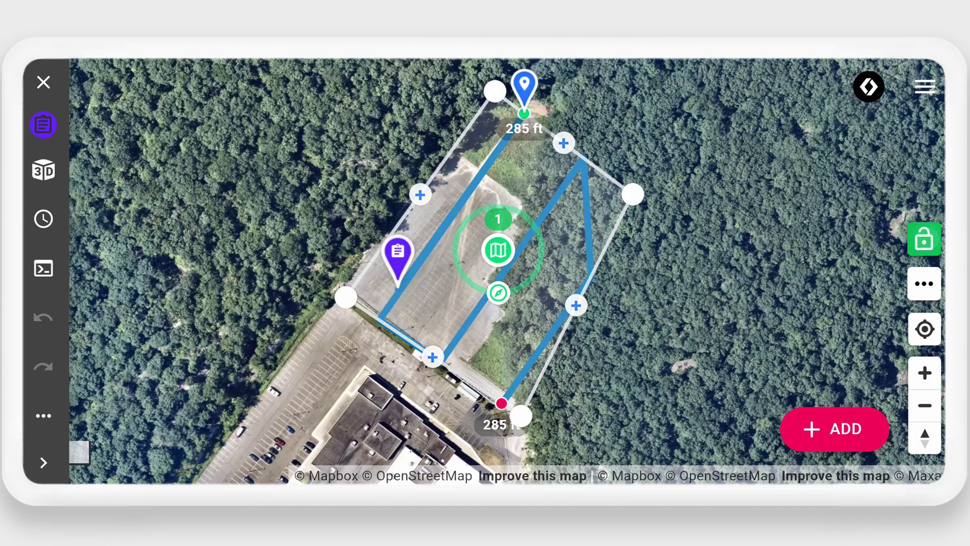
left_click_drag(708, 321, 598, 381)
left_click_drag(448, 208, 515, 120)
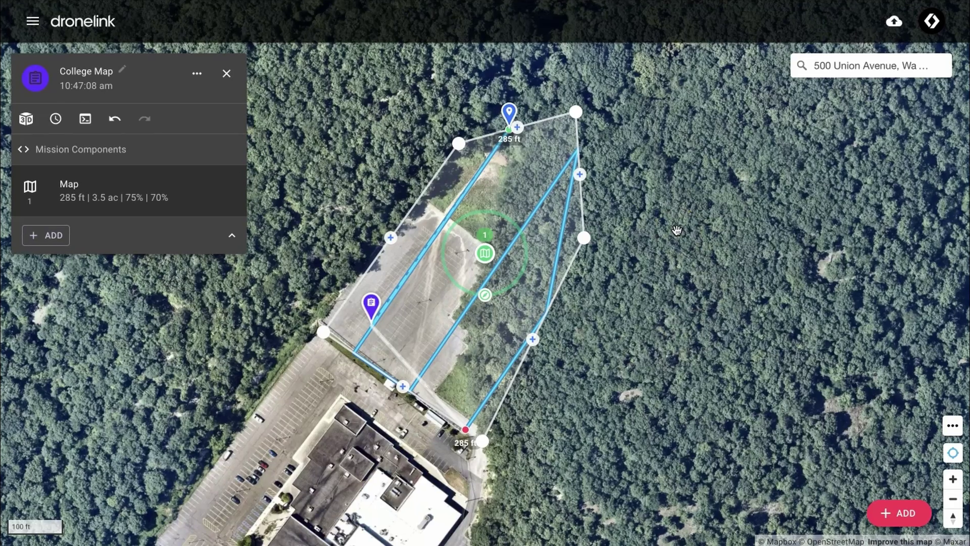
Choose the Mavic - Air 2S camera for the Map component
left_click(134, 190)
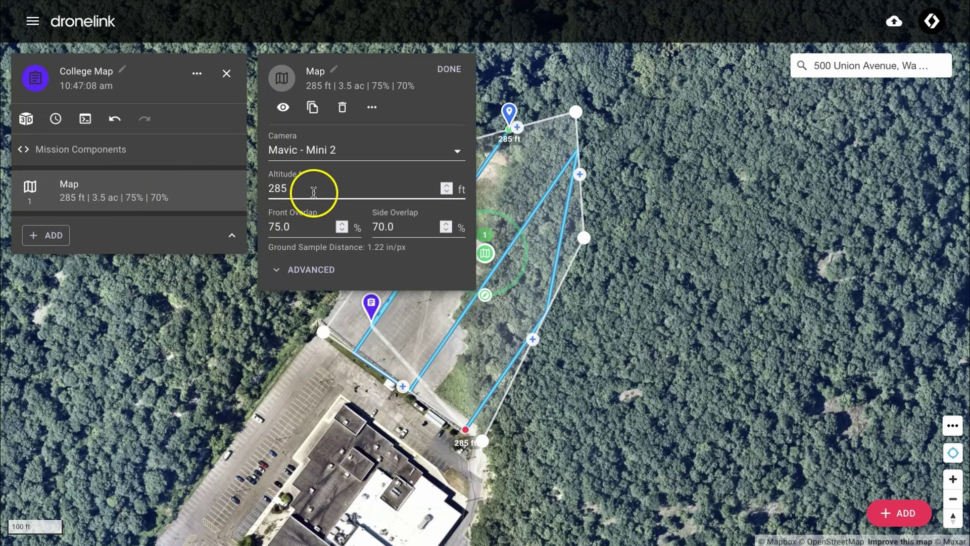
left_click(335, 152)
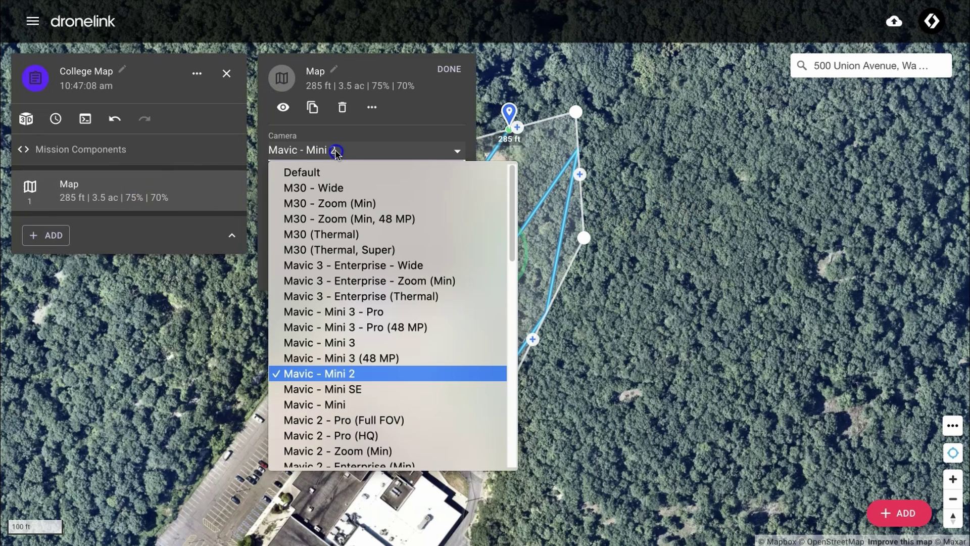
scroll(394, 290, "down", 5)
left_click(386, 294)
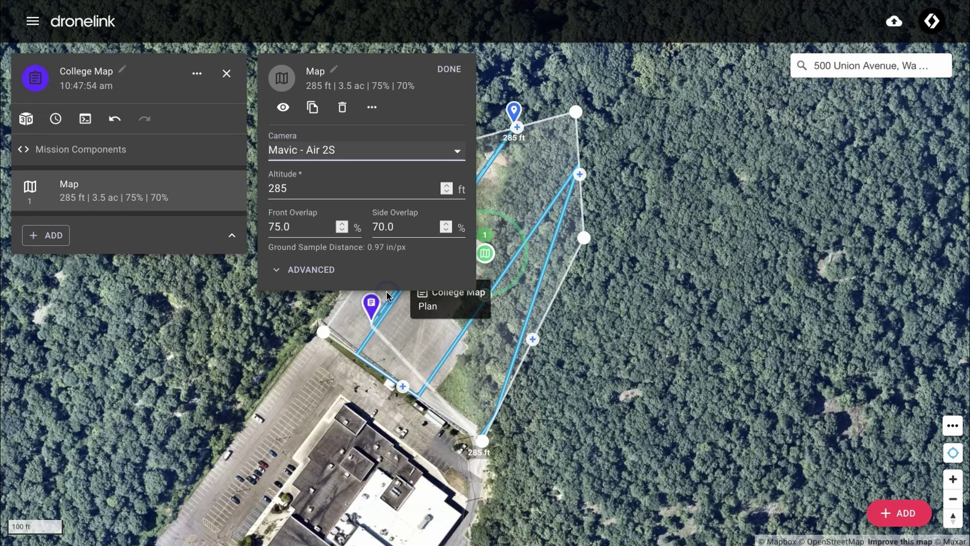
left_click(453, 69)
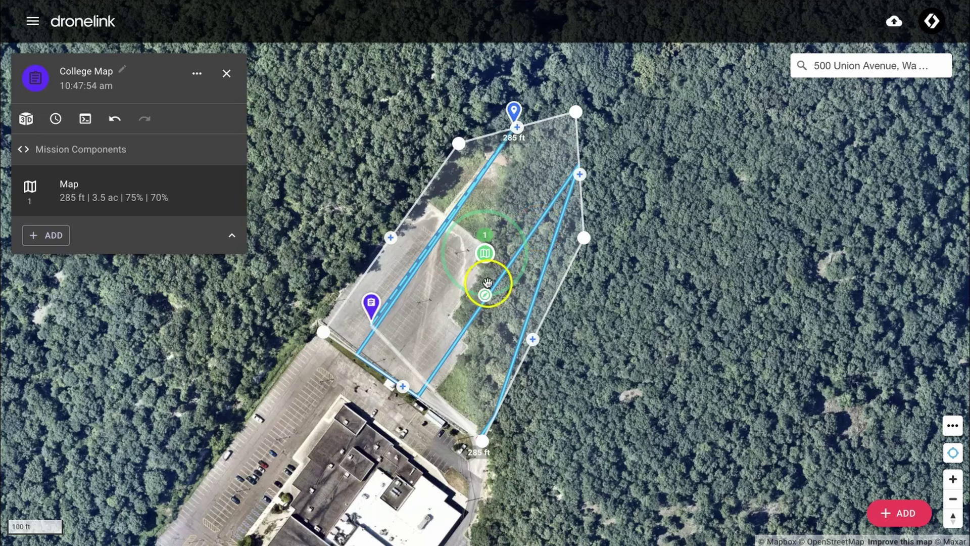
Set the Map altitude to 300 ft with 80% front and 75% side overlap
left_click_drag(638, 278, 868, 289)
left_click(123, 184)
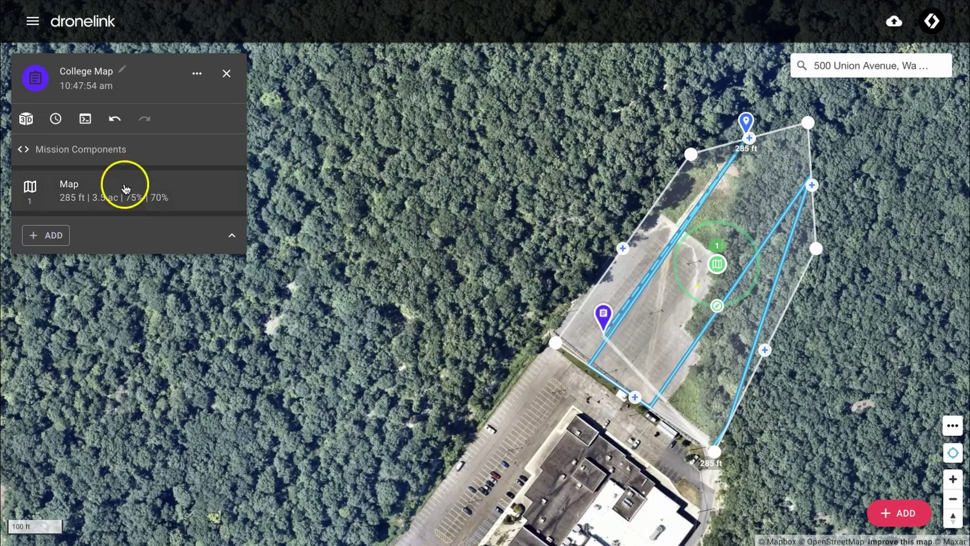
left_click(301, 226)
double_click(303, 187)
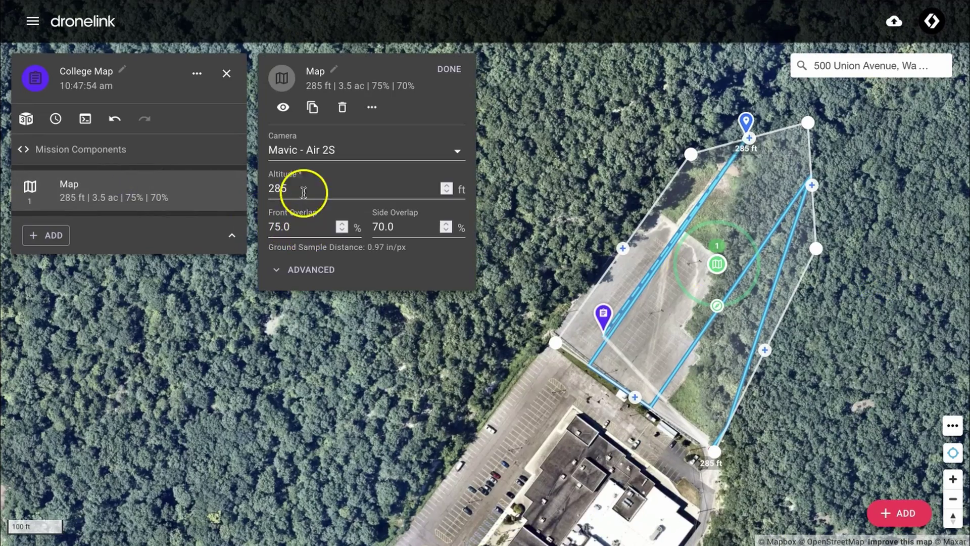
key("Tab")
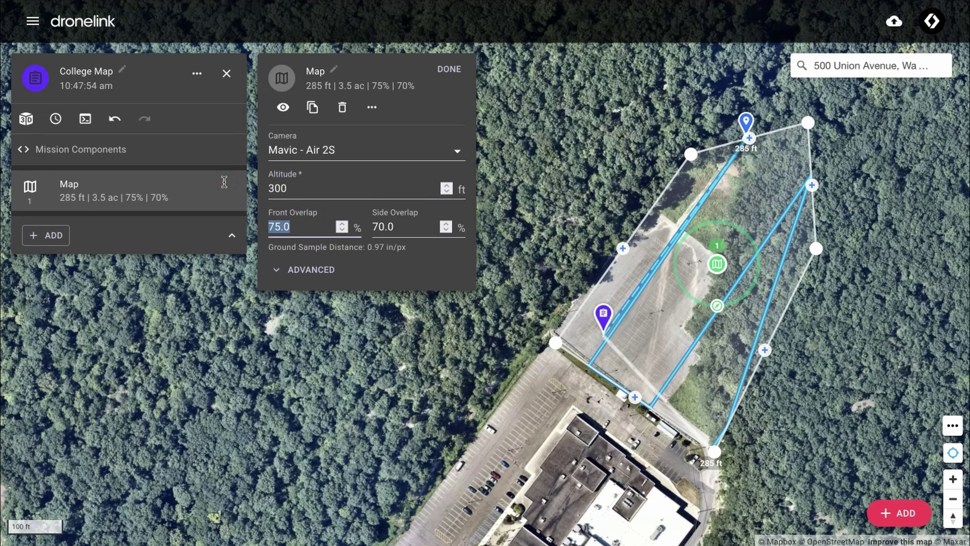
type("80")
key("Tab")
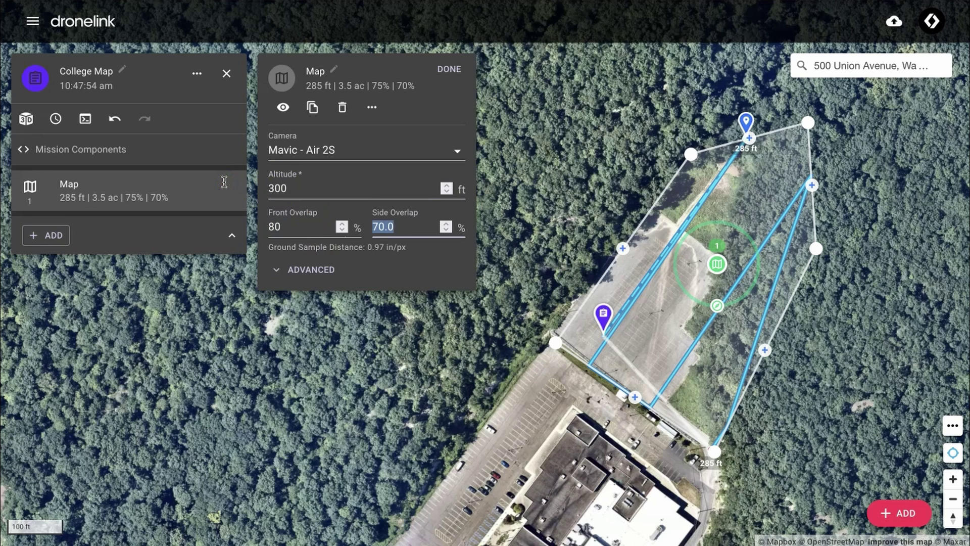
key("Tab")
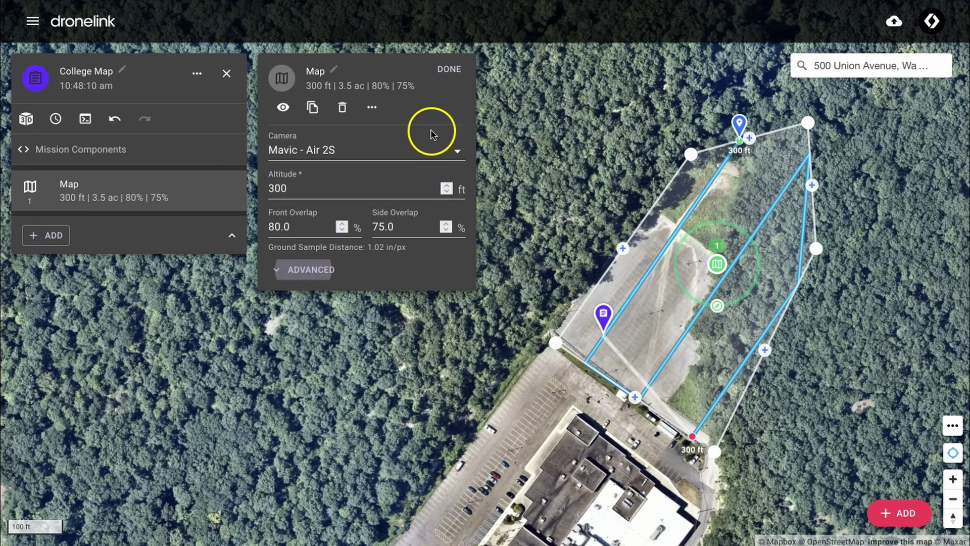
left_click(449, 75)
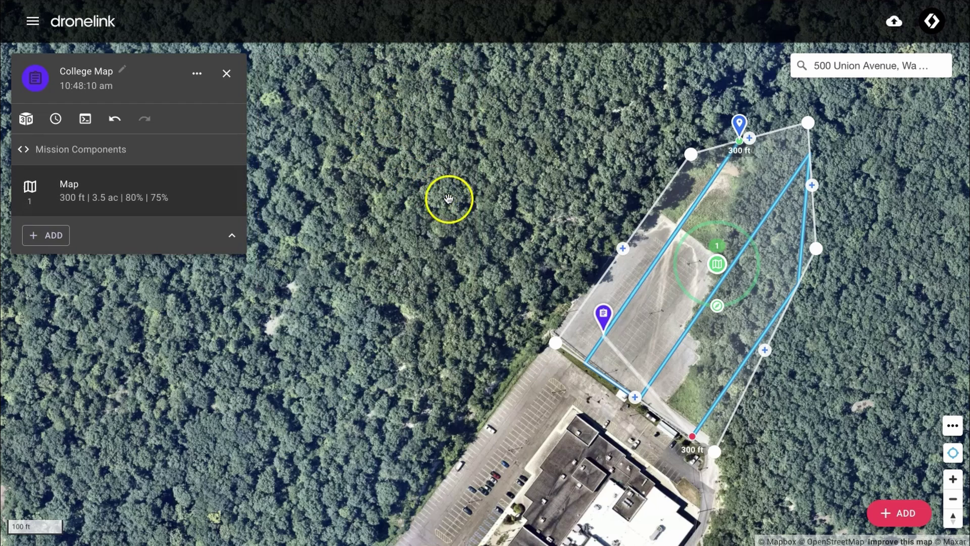
Drag the Map start pin to the boundary's lower-left corner and reopen the Map settings
left_click_drag(455, 202, 381, 208)
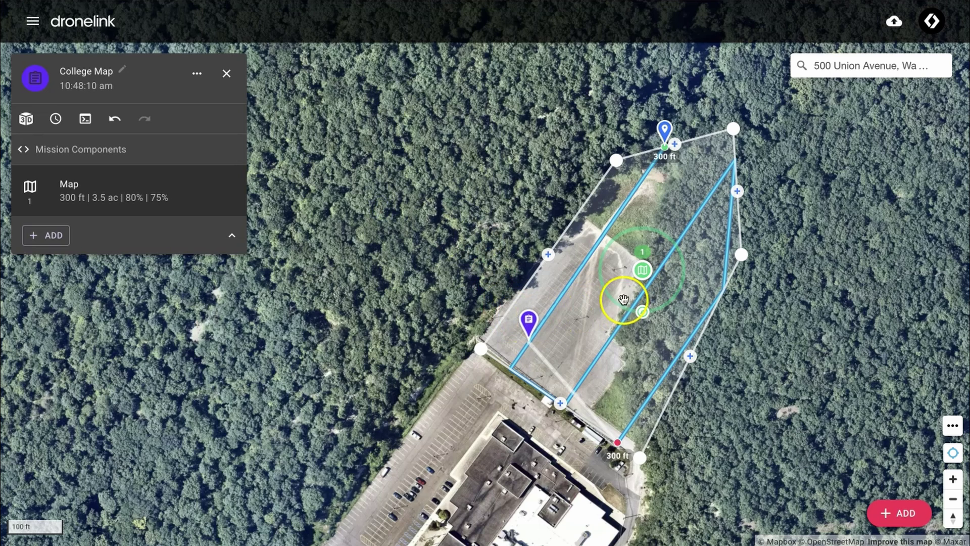
left_click_drag(667, 146, 486, 342)
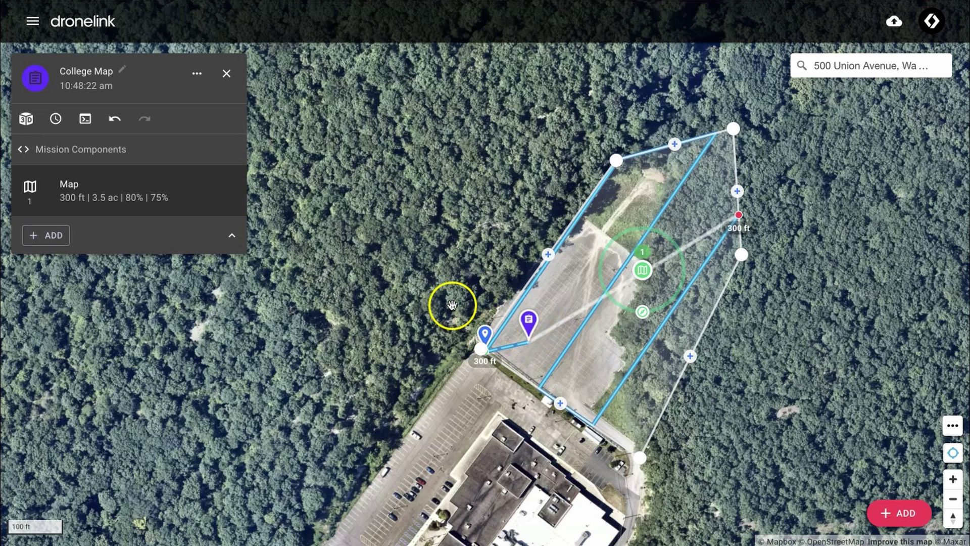
left_click(157, 199)
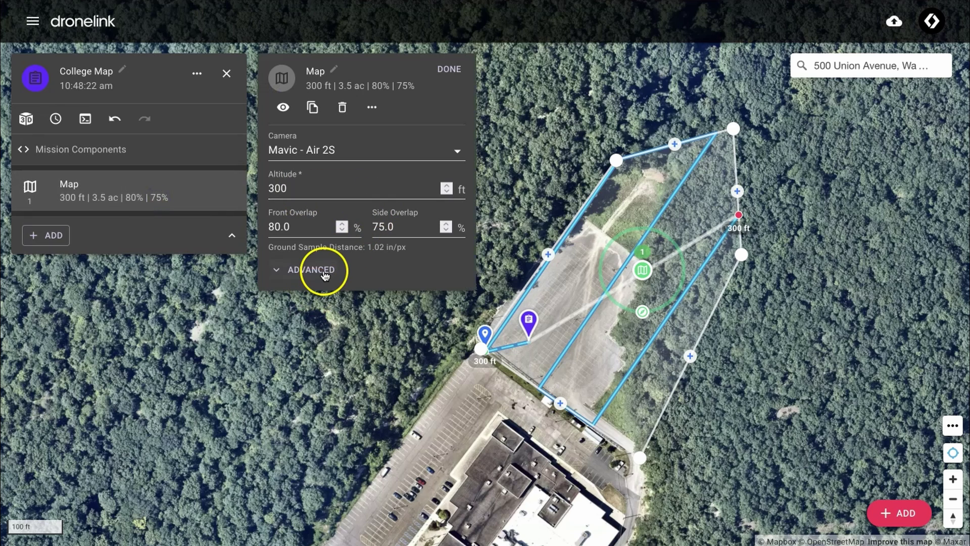
left_click(325, 275)
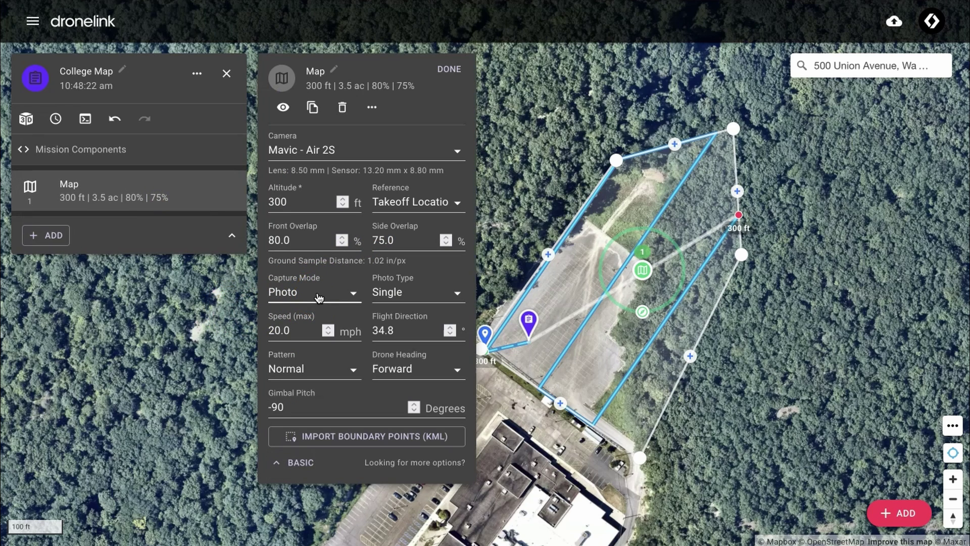
left_click_drag(311, 325, 234, 332)
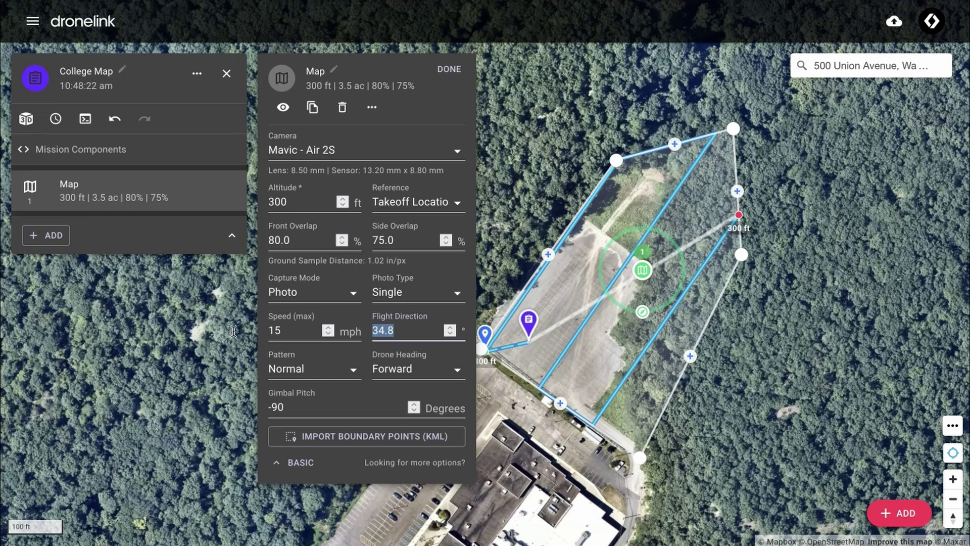
left_click(332, 375)
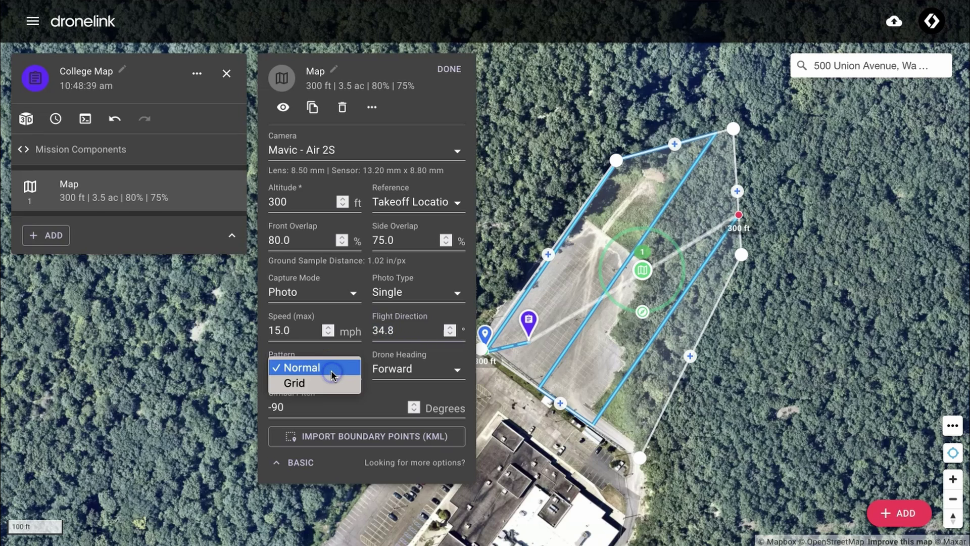
left_click(311, 383)
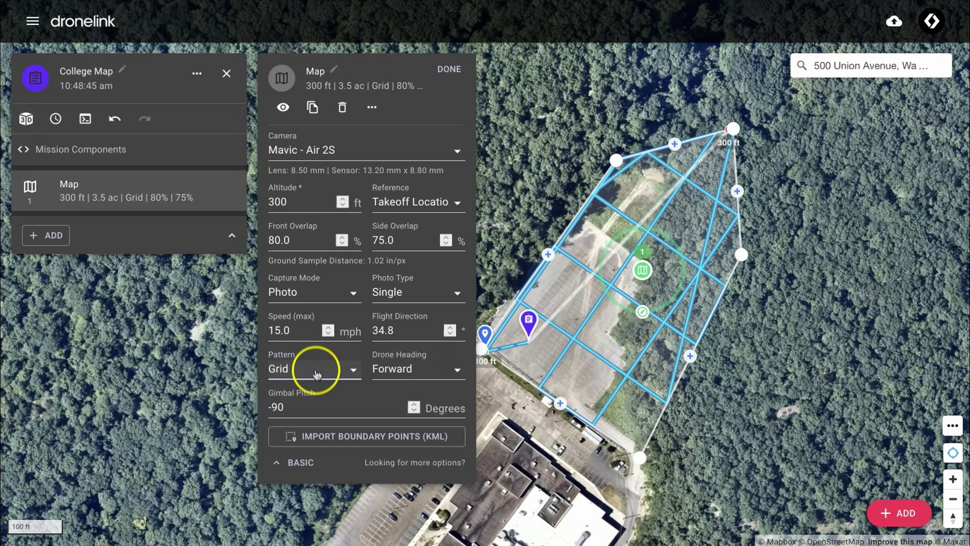
left_click(312, 407)
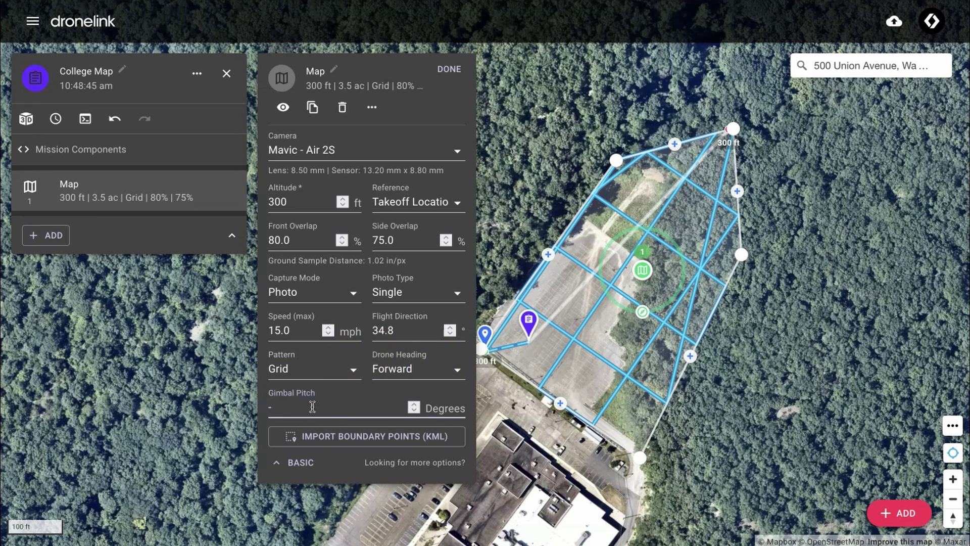
type("75")
key("Tab")
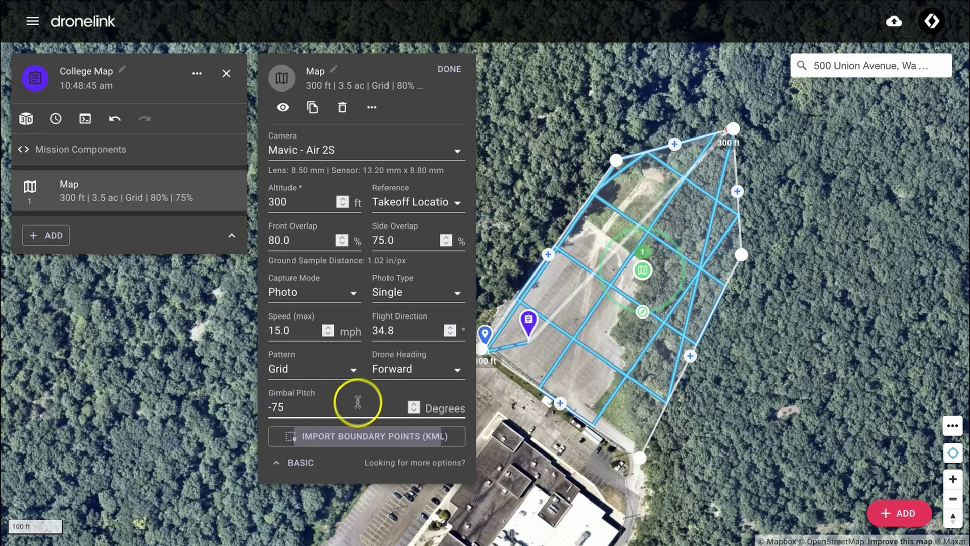
left_click(308, 409)
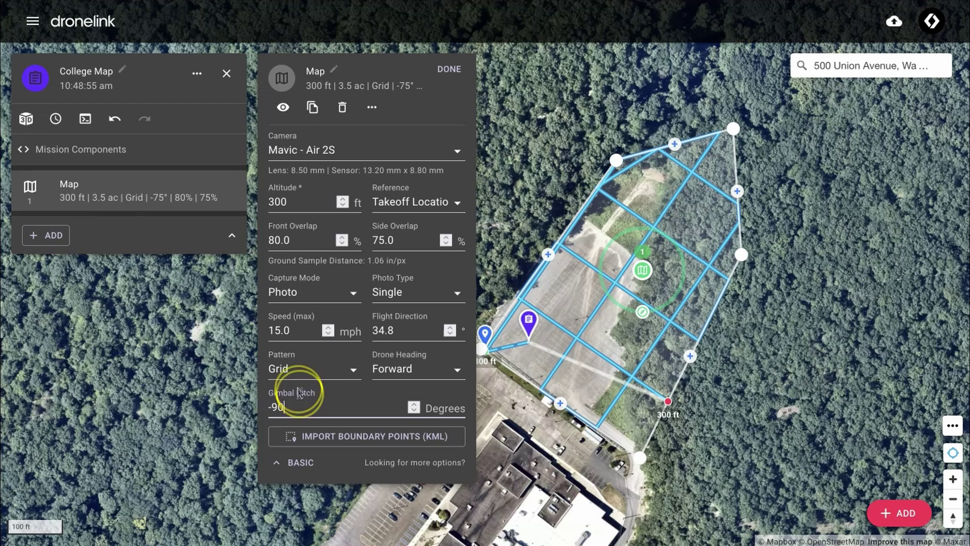
left_click(304, 368)
left_click(311, 357)
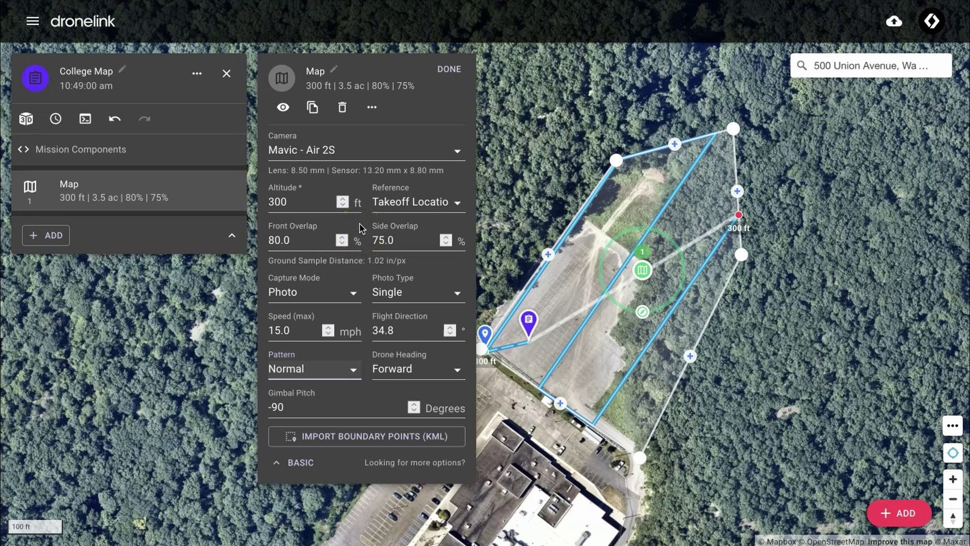
Close the Map settings and orbit the 3D preview of the flight path over the lot
left_click(448, 76)
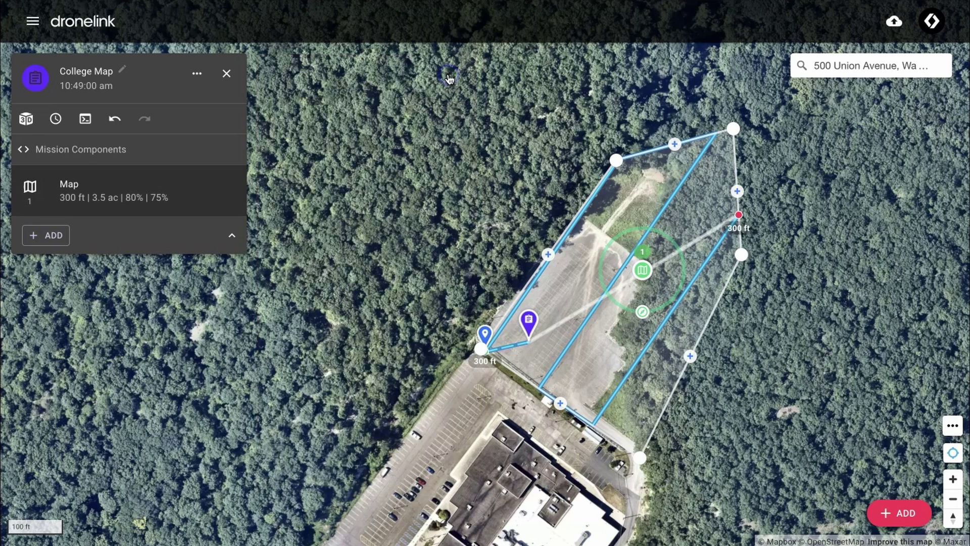
left_click(29, 125)
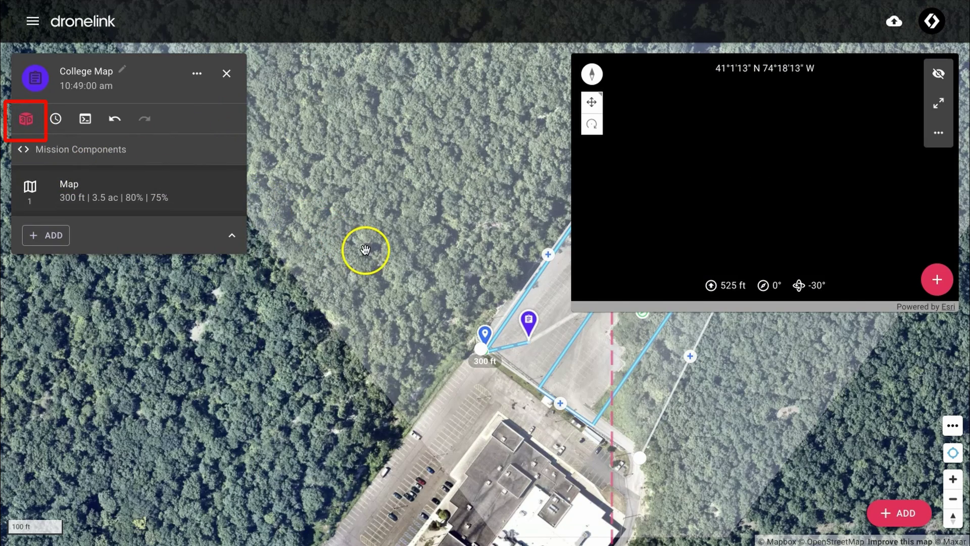
left_click_drag(386, 262, 213, 292)
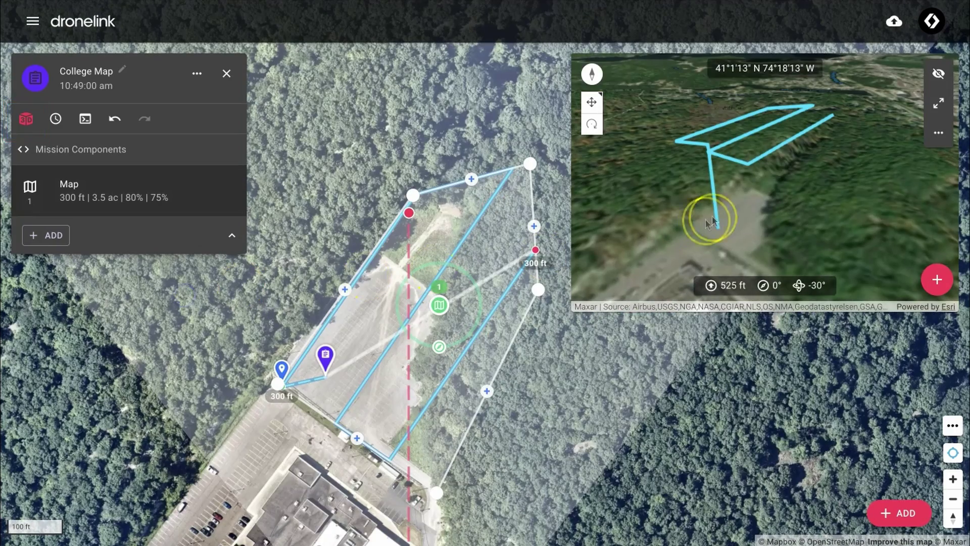
mouse_move(783, 208)
left_mouse_down()
mouse_move(835, 190)
mouse_move(910, 193)
mouse_move(906, 206)
mouse_move(784, 216)
mouse_move(769, 209)
mouse_move(778, 192)
left_mouse_up()
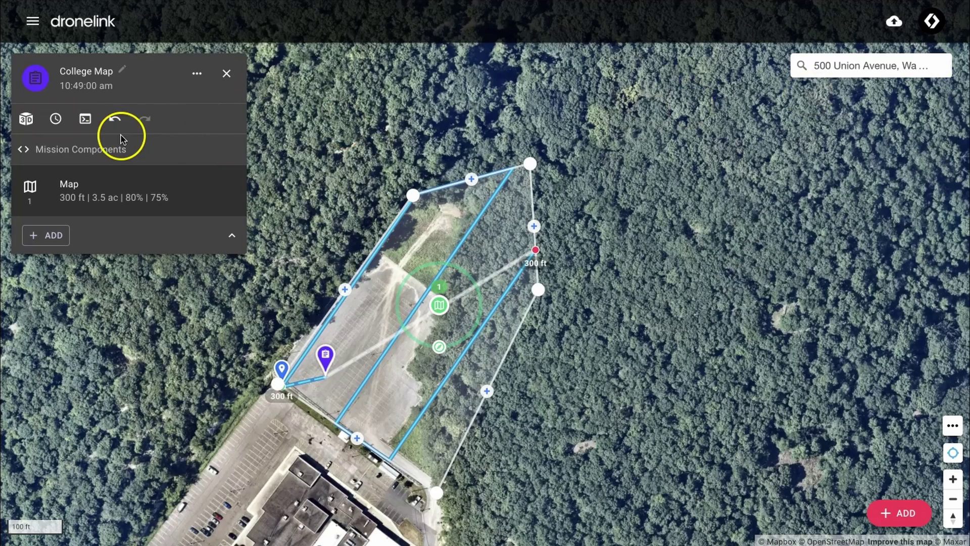
left_click(55, 119)
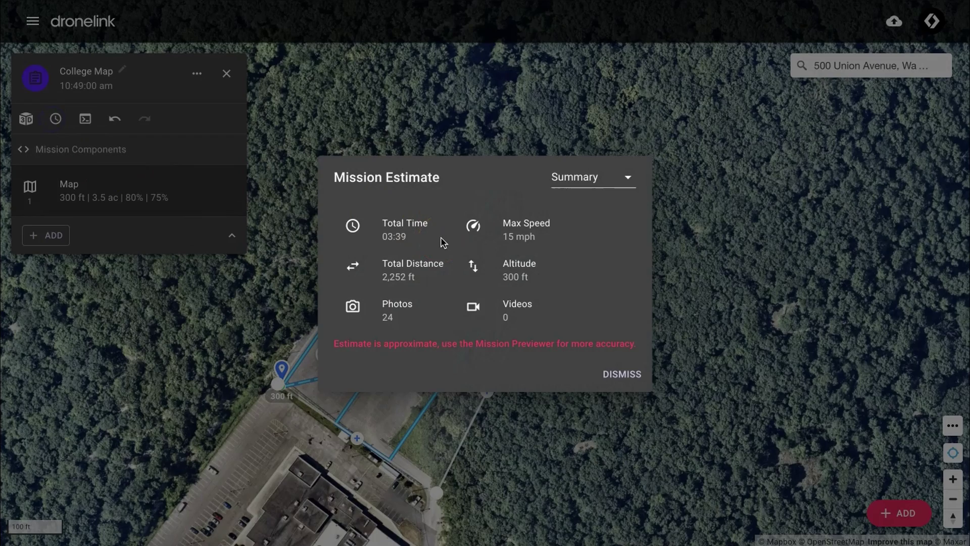
Dismiss the mission estimate of 03:39, 2,252 ft and 24 photos
left_click(621, 377)
Run the mission preview and scrub it forward to 00:35
left_click(85, 119)
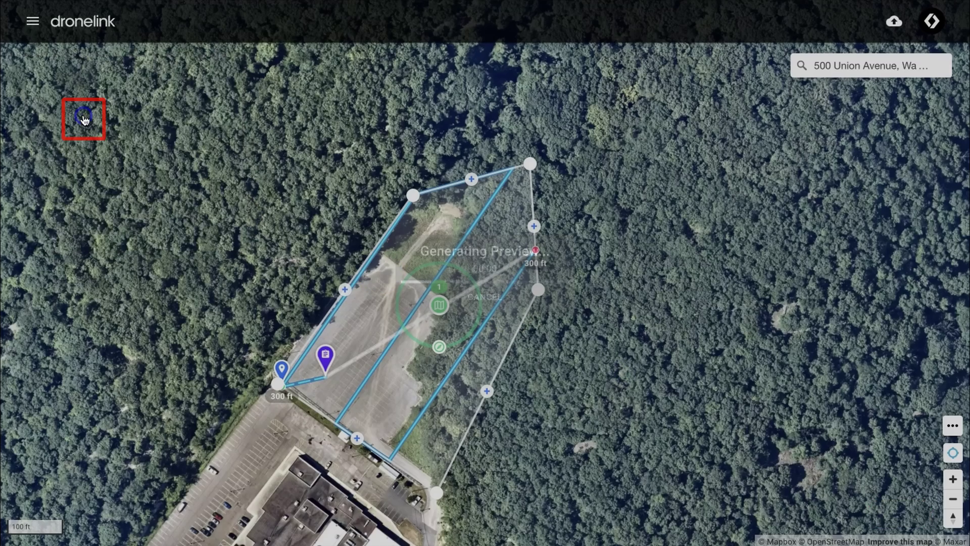
mouse_move(62, 398)
left_mouse_down()
mouse_move(271, 409)
mouse_move(561, 401)
left_mouse_up()
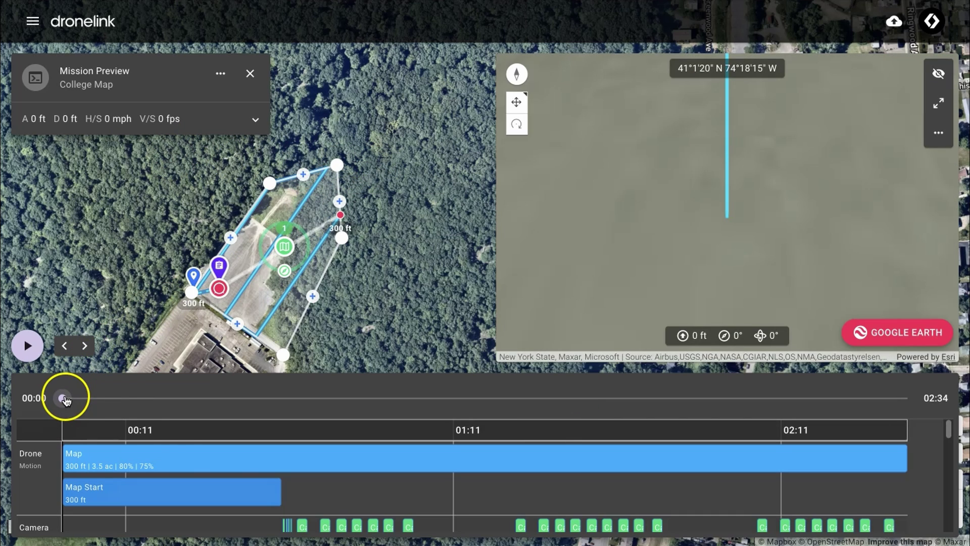
scroll(326, 485, "down", 2)
scroll(327, 483, "down", 1)
scroll(327, 483, "down", 3)
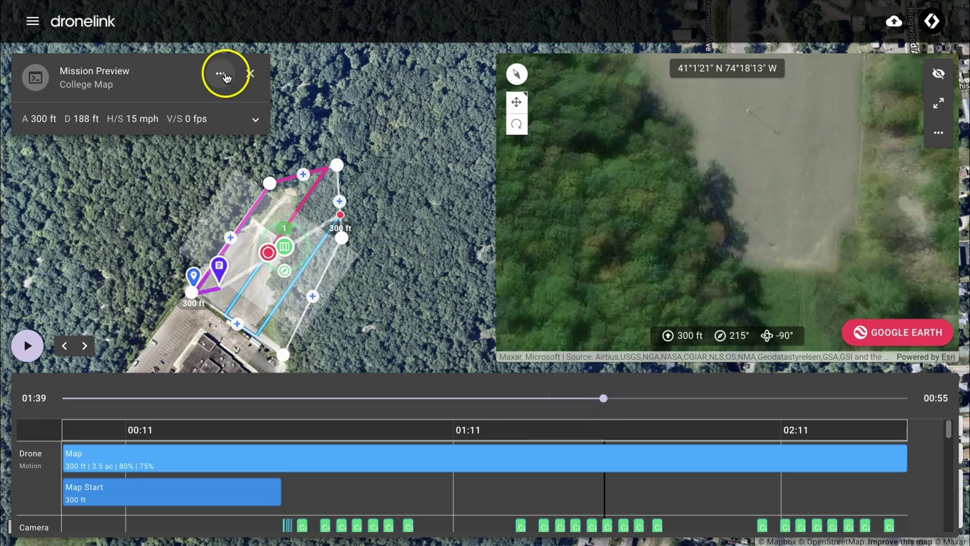
Toggle the capture markers on and off along the previewed flight path
left_click(223, 74)
left_click(282, 79)
left_click(221, 75)
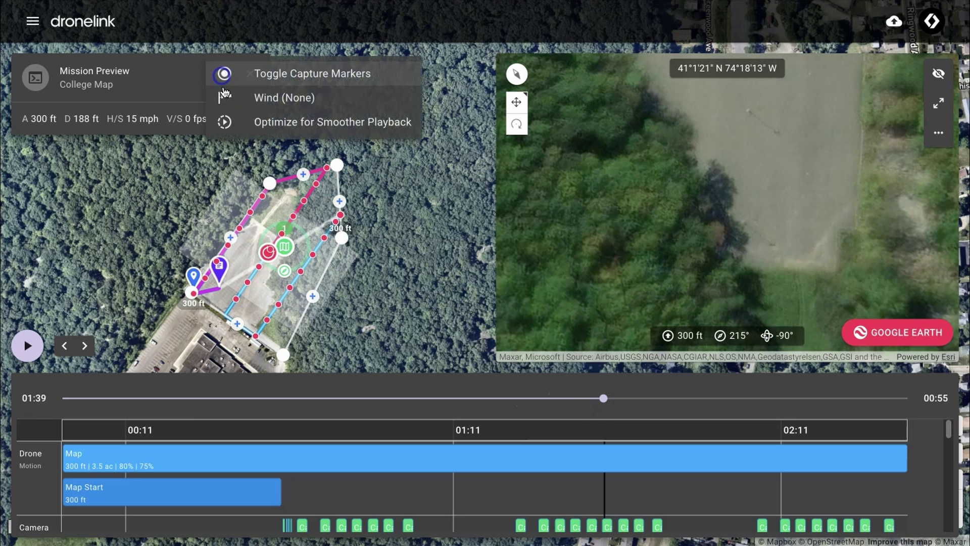
left_click(301, 80)
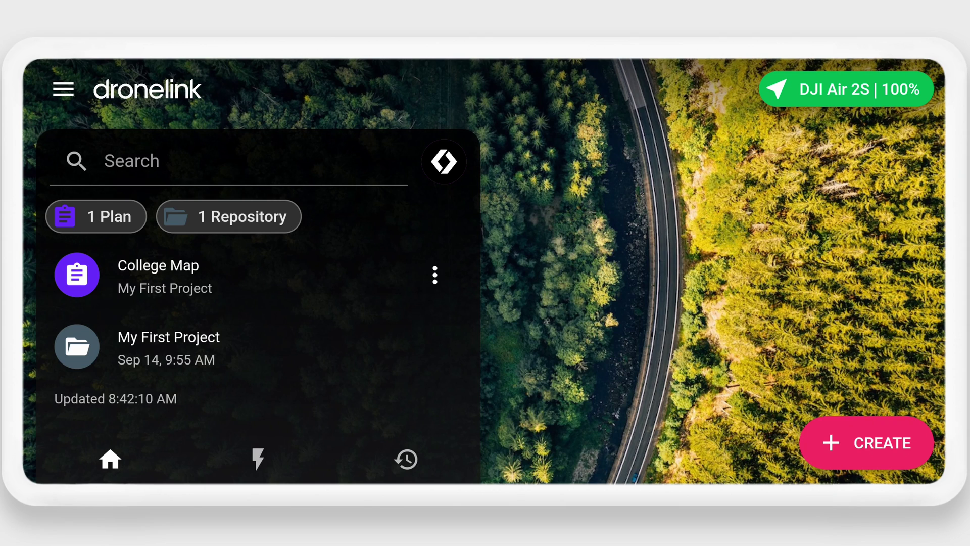
Load the College Map plan and launch the mission with the Air 2S
left_click(228, 280)
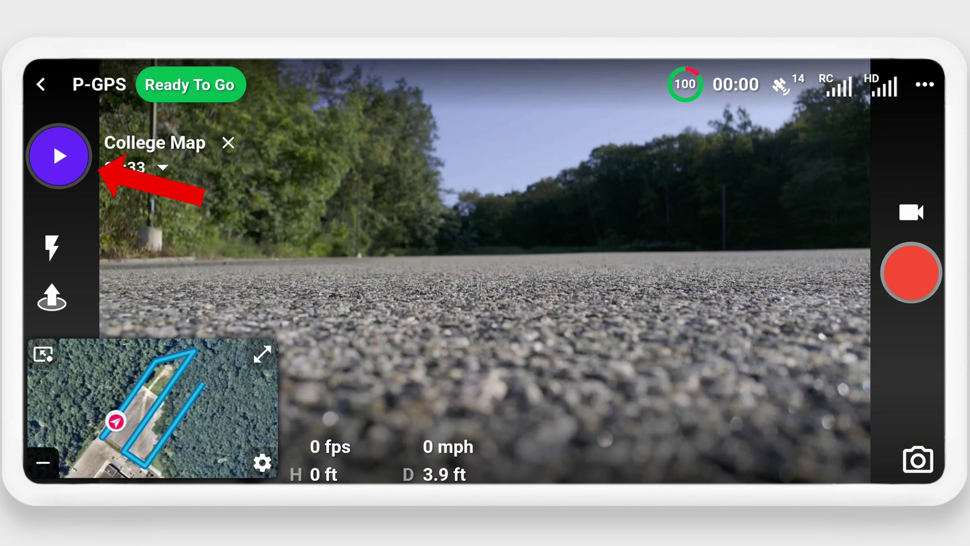
left_click(59, 155)
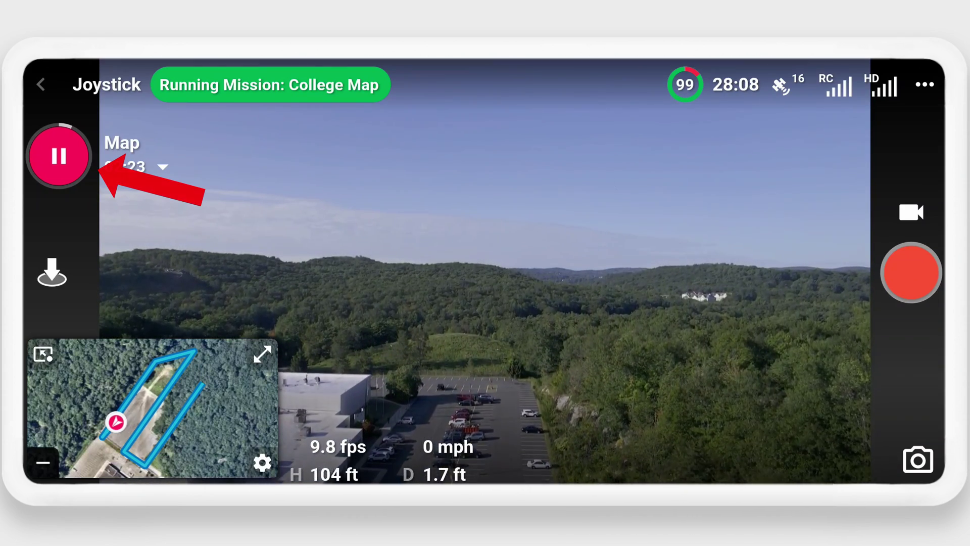
Pause the College Map mission mid-flight, then resume it
left_click(58, 155)
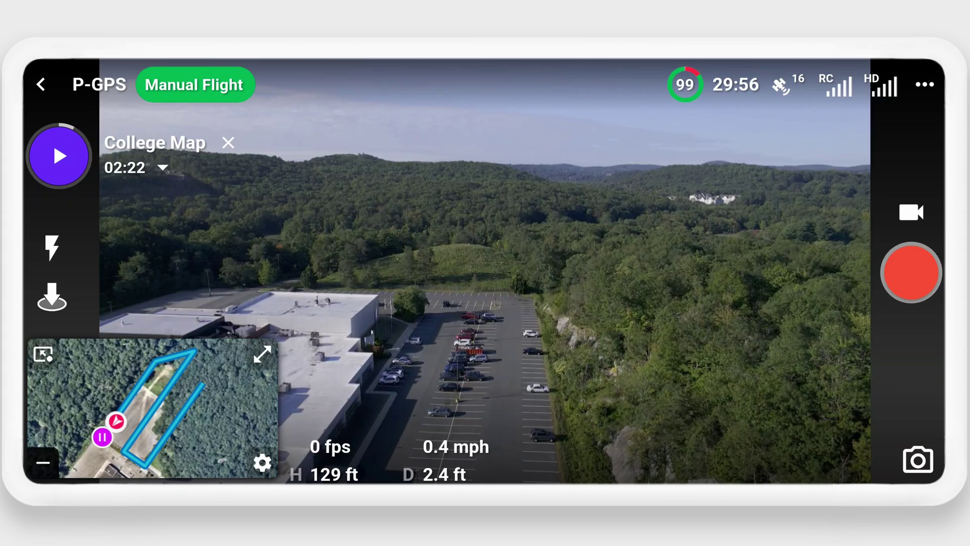
left_click(59, 156)
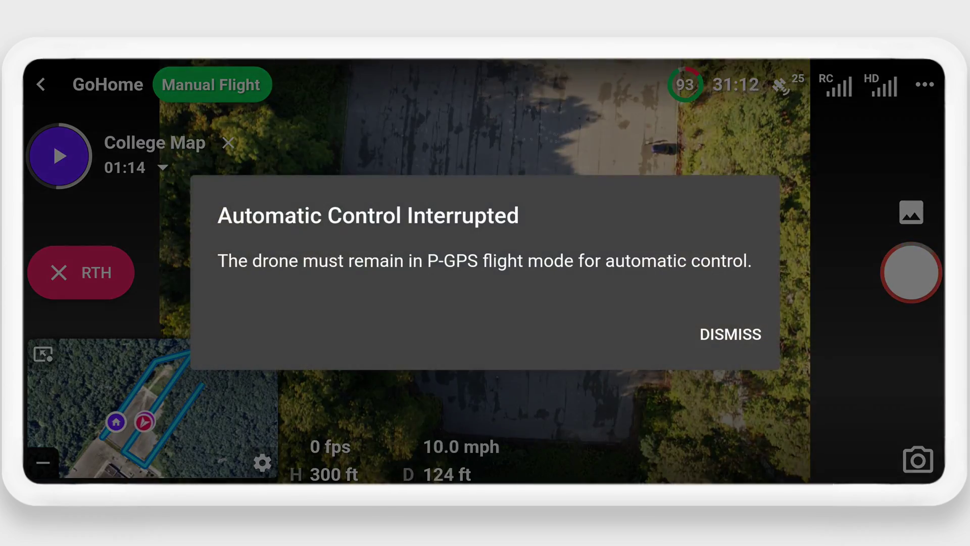
Dismiss the Automatic Control Interrupted warning so RTH brings the drone home
left_click(746, 343)
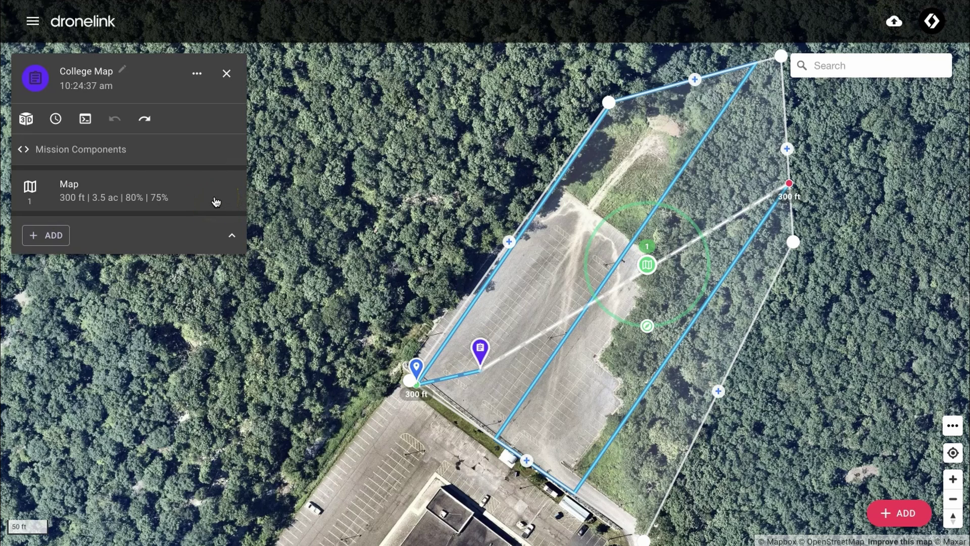
Set the Map component's altitude reference to Terrain Follow (AGL) at 300 ft
left_click(153, 192)
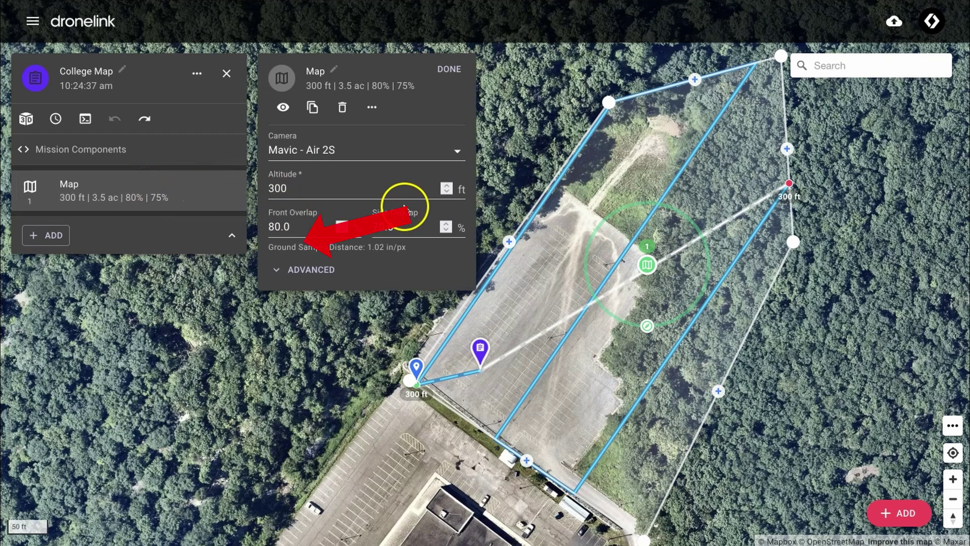
left_click(319, 270)
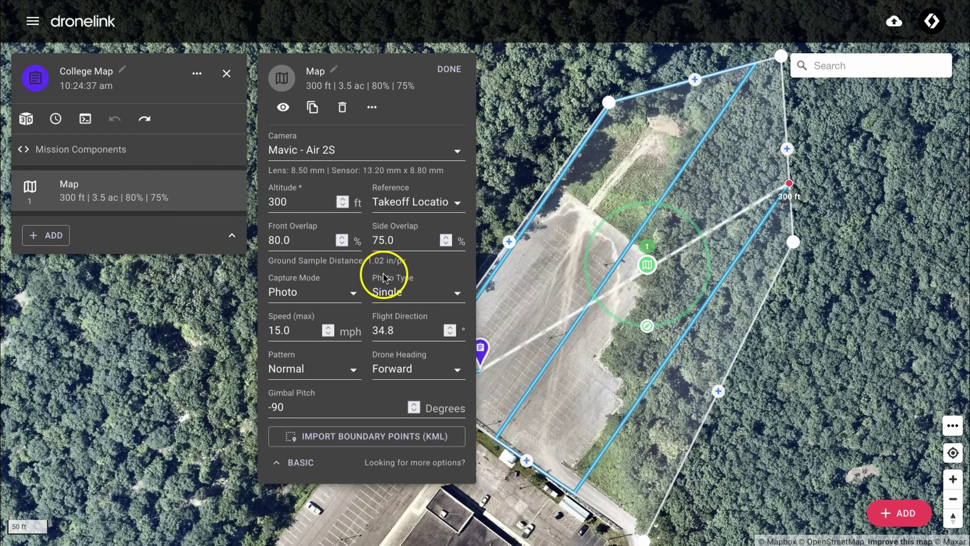
left_click(394, 204)
left_click(404, 218)
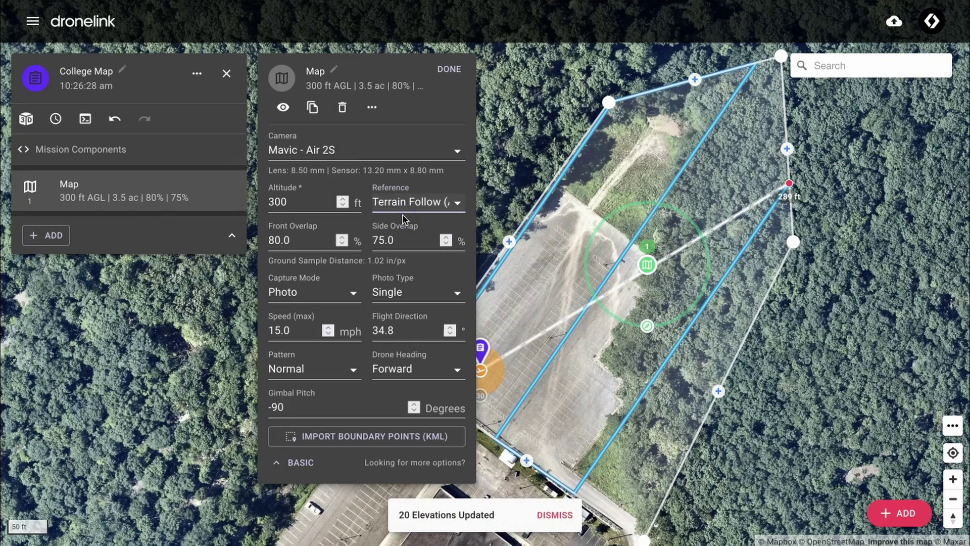
left_click(465, 78)
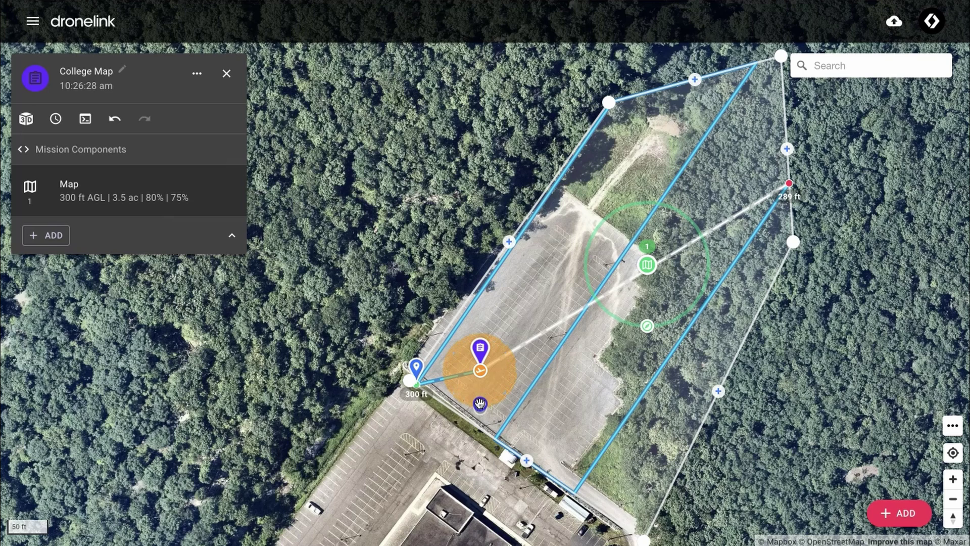
Preview the College Map mission and tilt the 3D view to see its terrain-following path
left_click(477, 407)
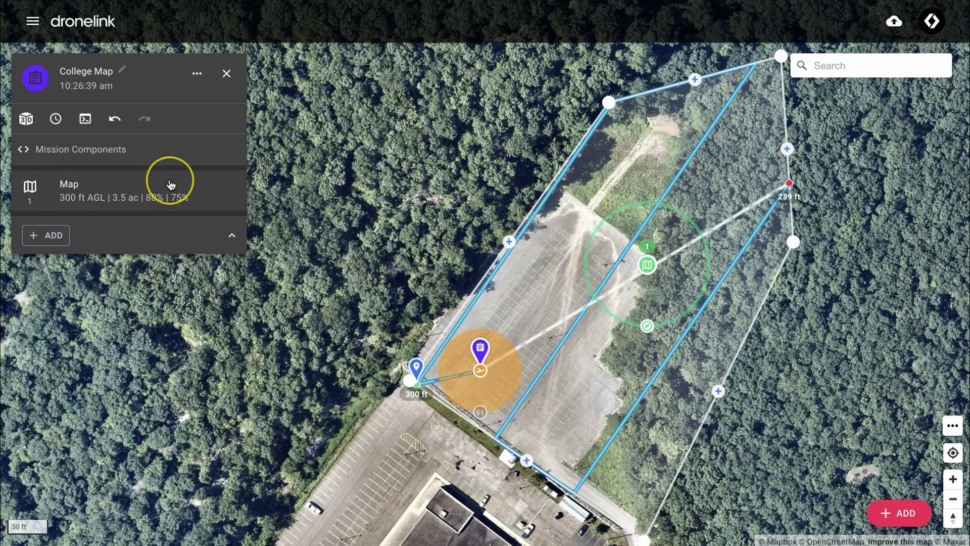
left_click(86, 117)
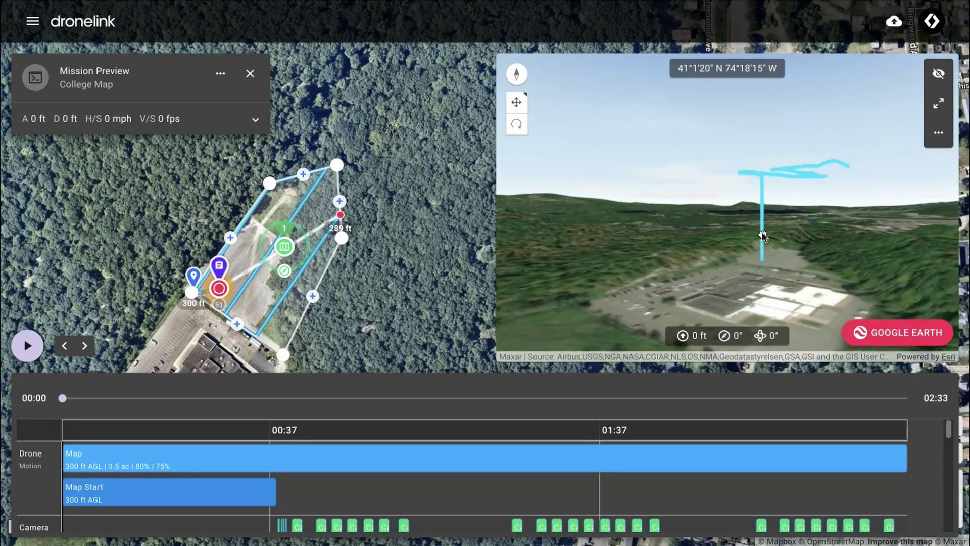
left_click_drag(785, 228, 811, 224)
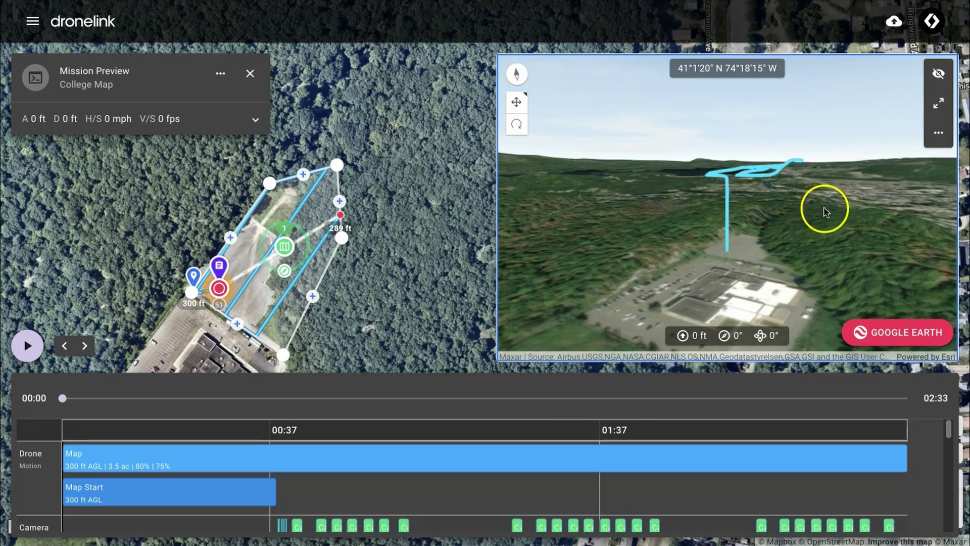